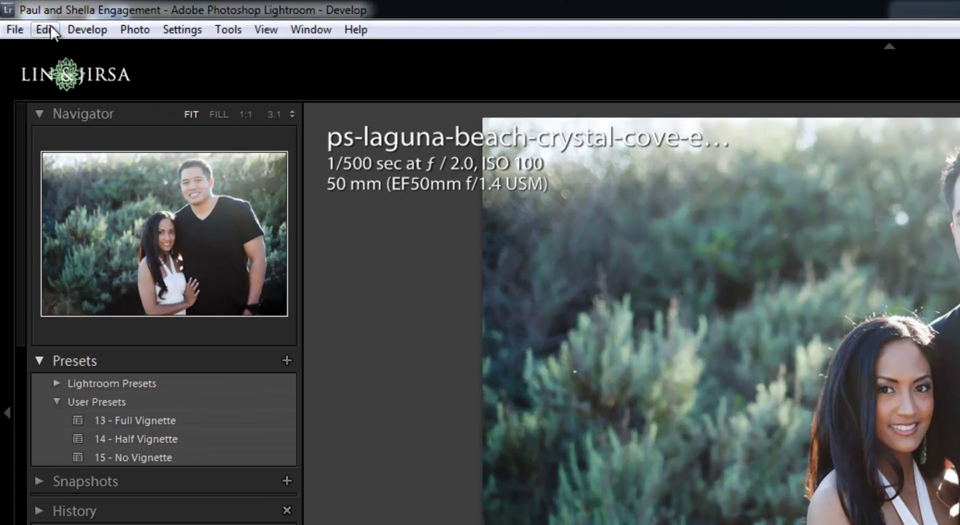
# Open the watermark editor and set the watermark text to "Copyright Lin and Jirsa Photography 2011"
pyautogui.click(26, 15)
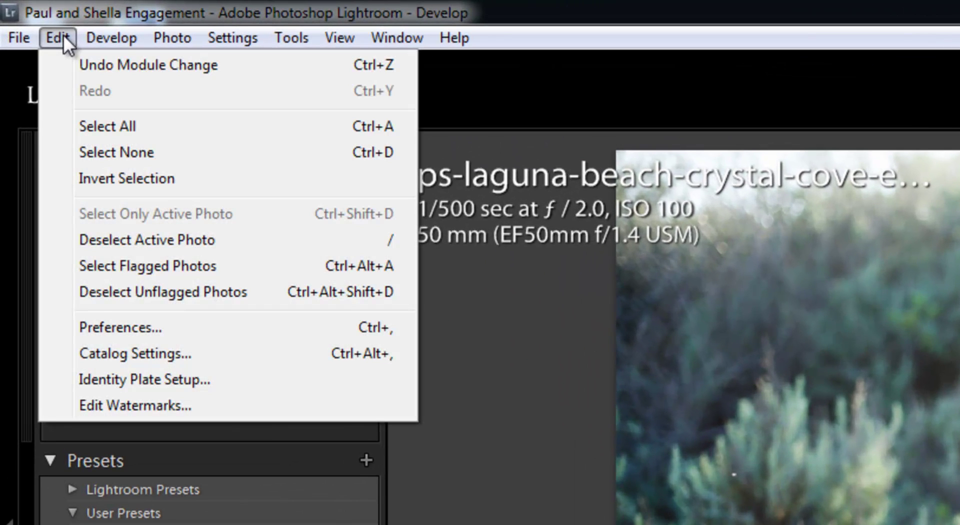
pyautogui.click(107, 405)
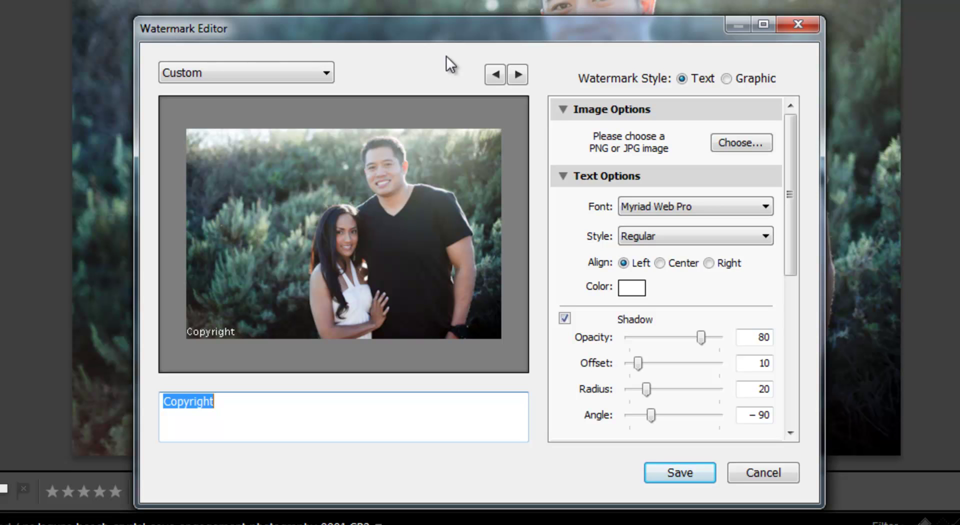
pyautogui.click(276, 405)
pyautogui.moveTo(276, 405); pyautogui.dragTo(162, 409)
pyautogui.click(249, 415)
pyautogui.write('Lin an')
pyautogui.press('BackSpace')
pyautogui.write('nd Jirsa Photography')
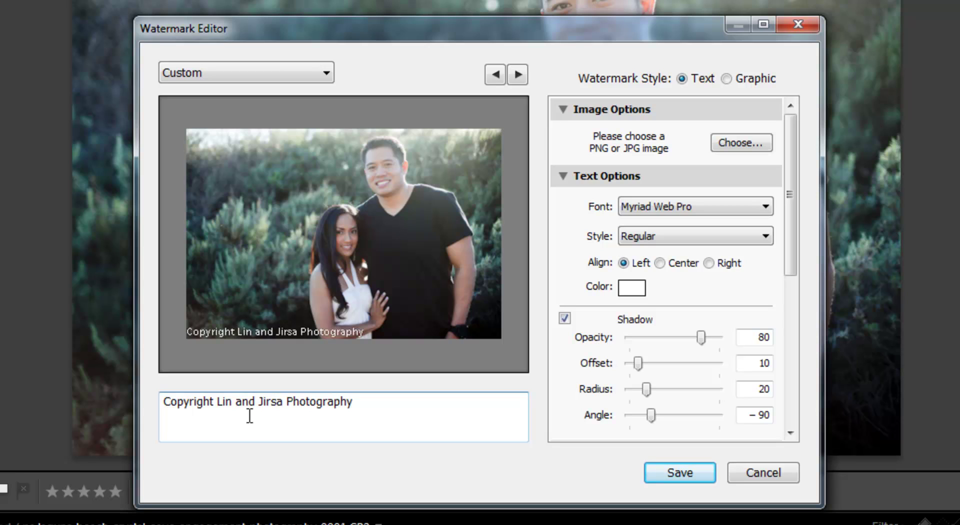
pyautogui.write(' 2011')
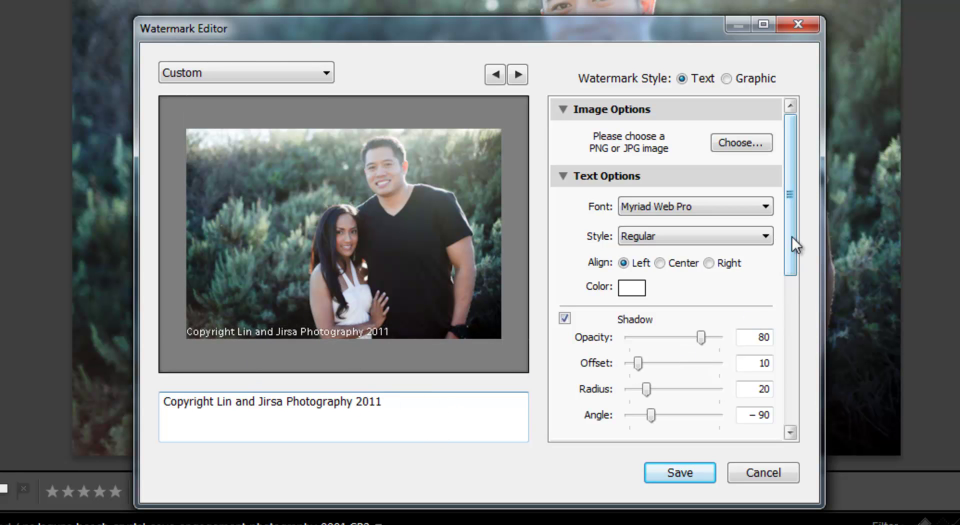
# Format the watermark text in Arial Bold with centre alignment
pyautogui.click(671, 208)
pyautogui.click(673, 208)
pyautogui.click(700, 208)
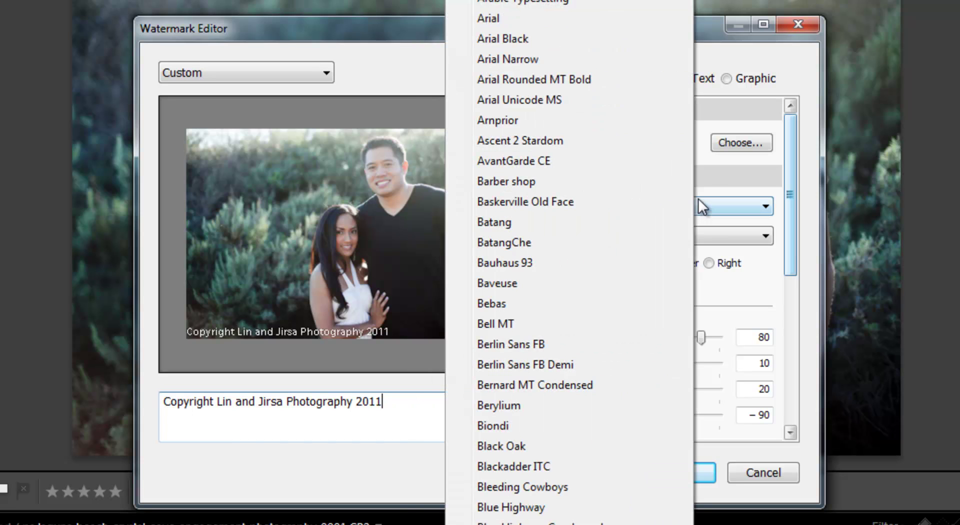
pyautogui.click(583, 20)
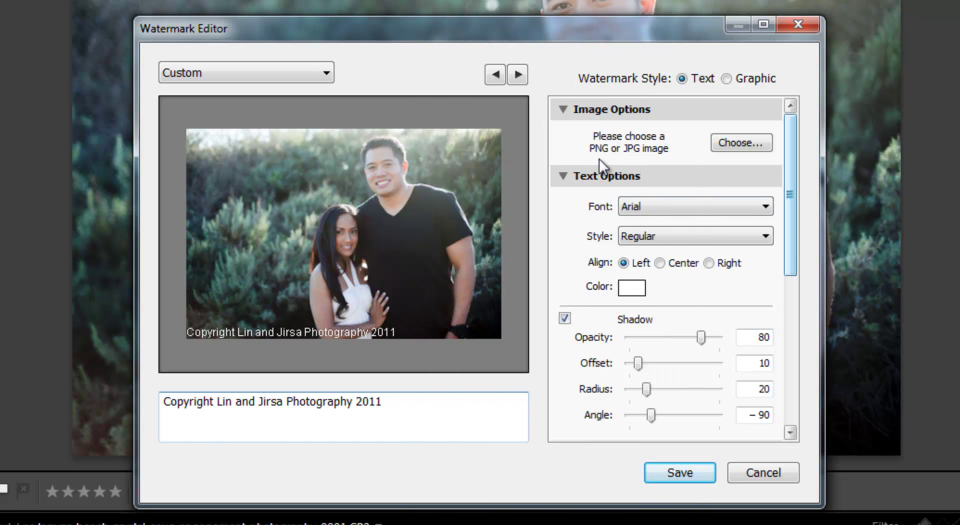
pyautogui.click(692, 235)
pyautogui.click(692, 277)
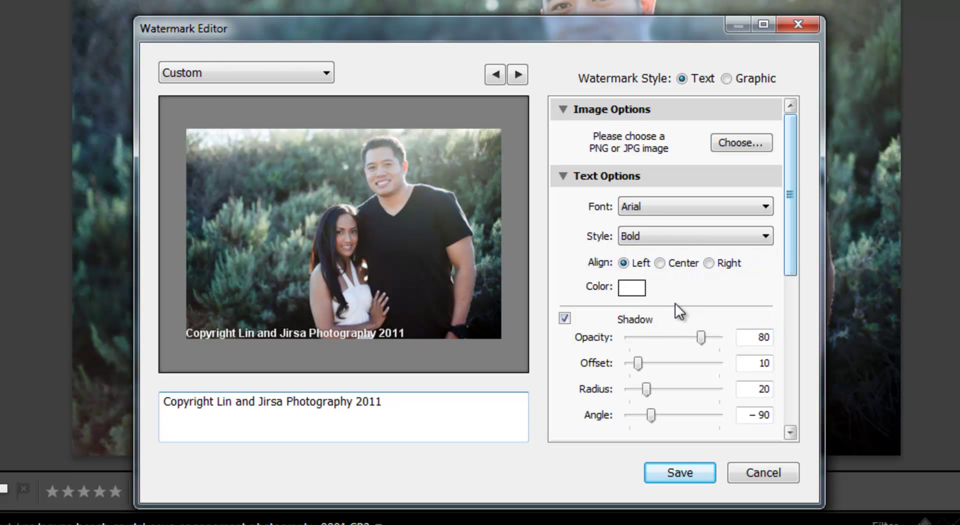
pyautogui.click(667, 263)
pyautogui.moveTo(455, 356)
# Adjust the enabled text shadow to opacity 71, offset 21, radius 15 and angle -95
pyautogui.moveTo(791, 246); pyautogui.dragTo(789, 272)
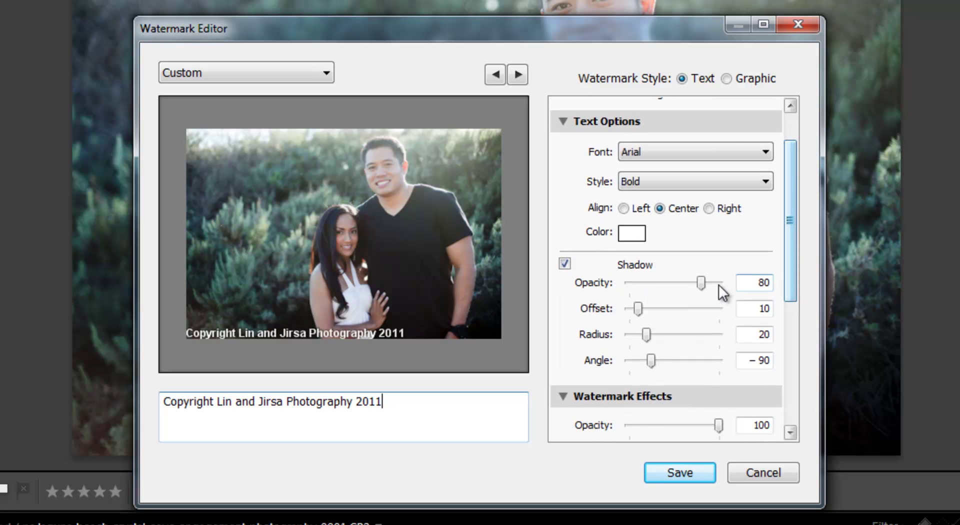
pyautogui.moveTo(652, 309)
pyautogui.mouseDown()
pyautogui.moveTo(706, 310)
pyautogui.moveTo(632, 311)
pyautogui.moveTo(659, 313)
pyautogui.moveTo(646, 314)
pyautogui.mouseUp()
pyautogui.moveTo(703, 285)
pyautogui.mouseDown()
pyautogui.moveTo(724, 289)
pyautogui.moveTo(658, 289)
pyautogui.moveTo(695, 290)
pyautogui.mouseUp()
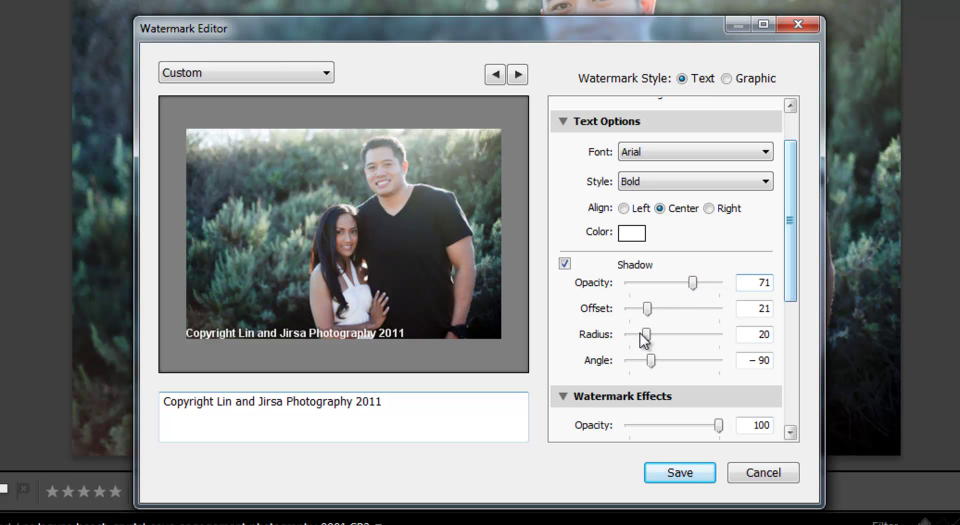
pyautogui.moveTo(648, 336); pyautogui.dragTo(655, 364)
pyautogui.click(566, 265)
pyautogui.click(565, 265)
# Lower the overall watermark opacity to 39 in the watermark effects
pyautogui.moveTo(786, 228); pyautogui.dragTo(779, 311)
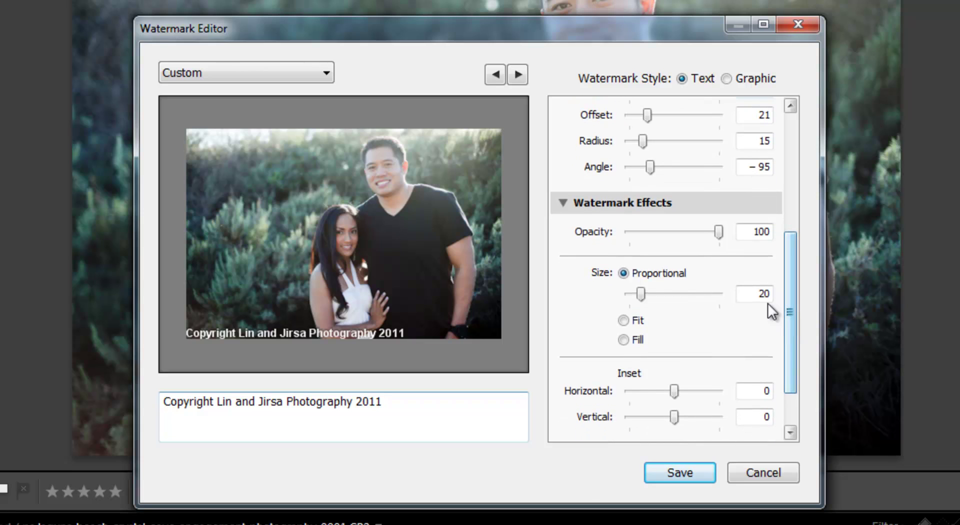
pyautogui.moveTo(719, 237); pyautogui.dragTo(665, 241)
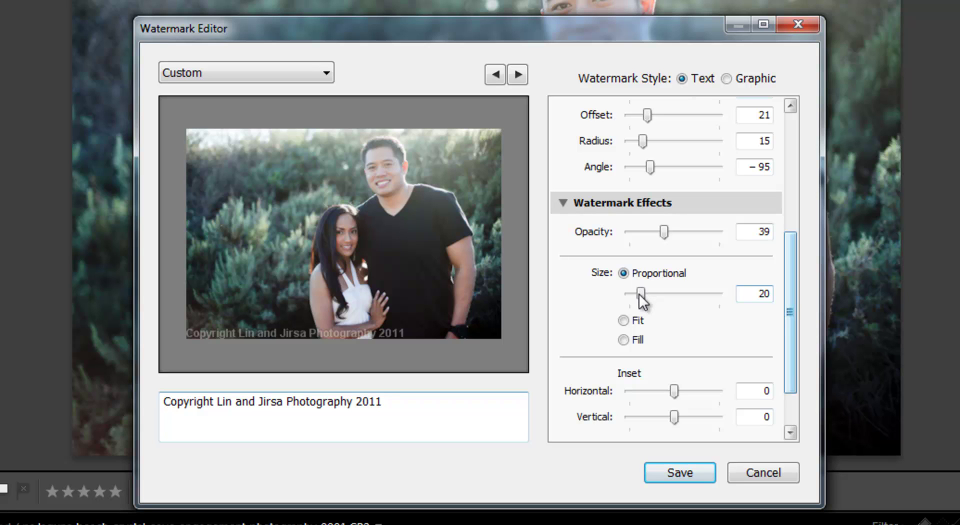
pyautogui.moveTo(370, 335)
# Try the Fit and Fill sizing options for the watermark, returning to Fit
pyautogui.click(625, 319)
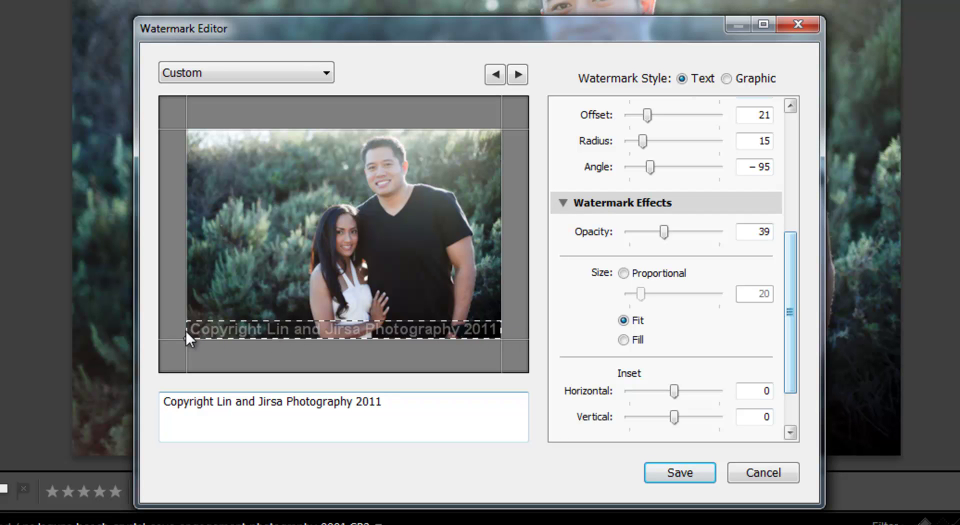
pyautogui.click(628, 343)
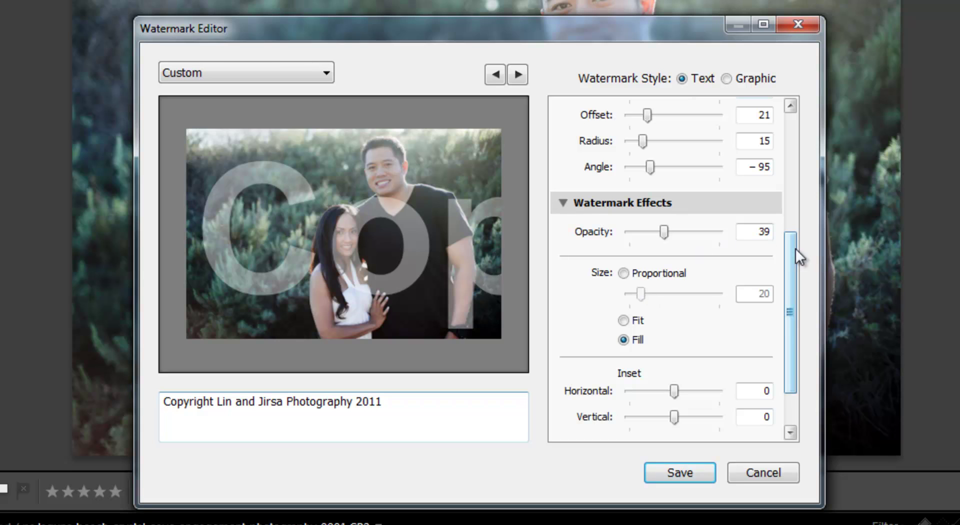
pyautogui.moveTo(790, 266)
pyautogui.mouseDown()
pyautogui.moveTo(794, 284)
pyautogui.moveTo(797, 158)
pyautogui.moveTo(791, 260)
pyautogui.mouseUp()
pyautogui.click(624, 330)
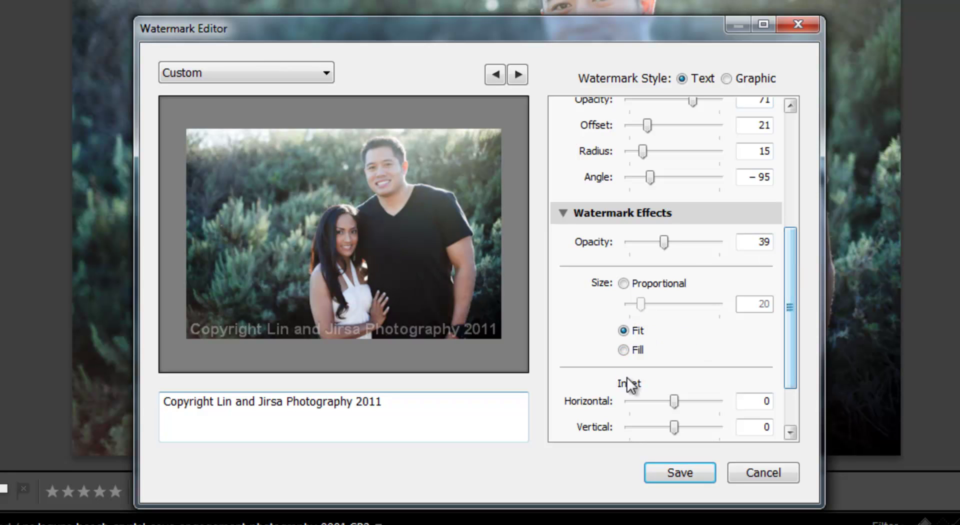
pyautogui.moveTo(207, 331)
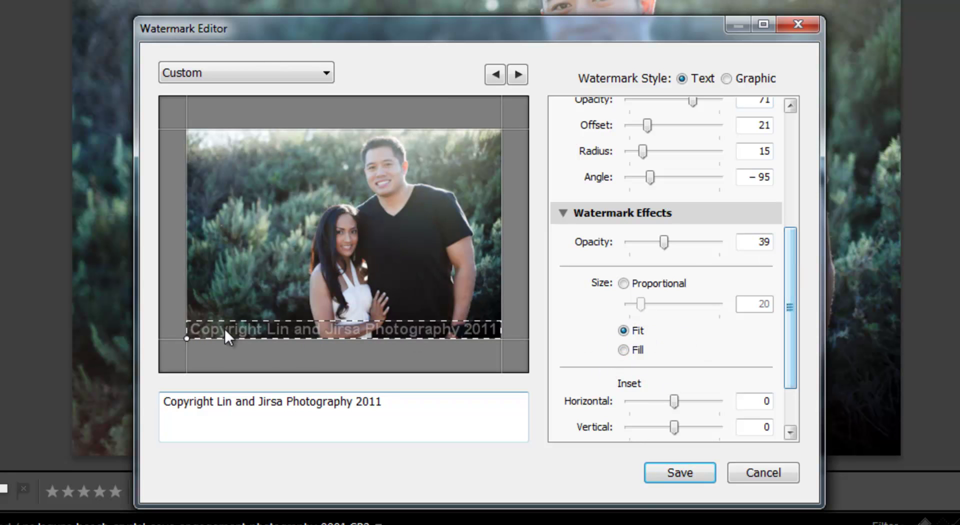
# Set the watermark's horizontal inset to 10 and vertical inset to 4
pyautogui.moveTo(790, 309); pyautogui.dragTo(785, 359)
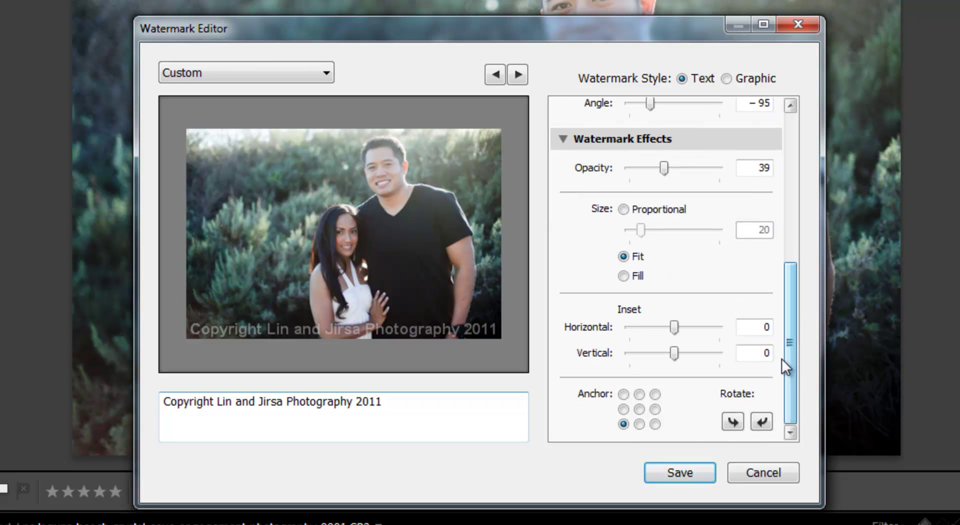
pyautogui.moveTo(648, 341)
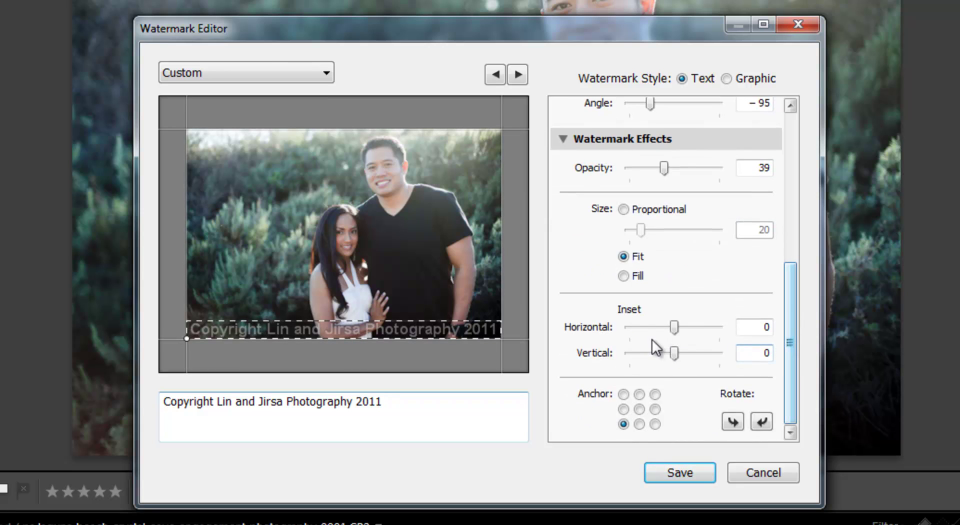
pyautogui.moveTo(676, 331); pyautogui.dragTo(731, 334)
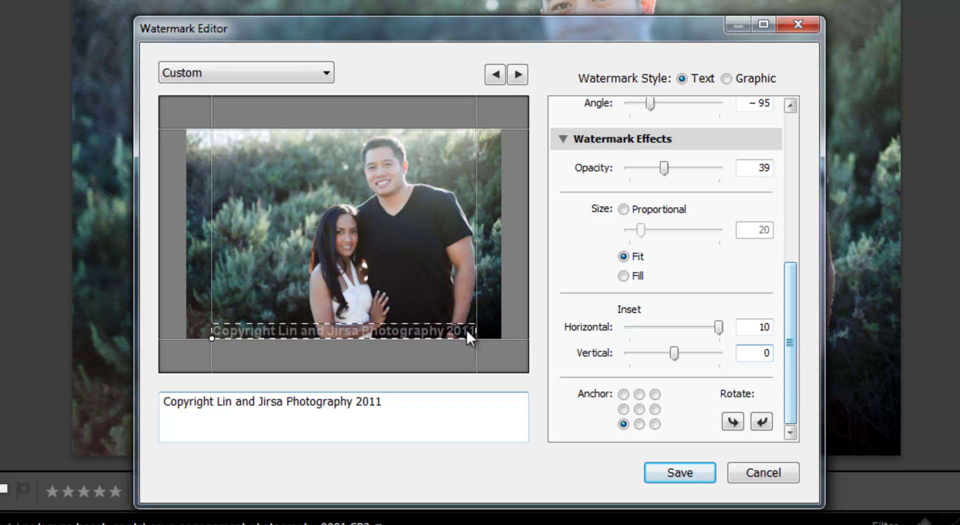
pyautogui.moveTo(675, 353); pyautogui.dragTo(692, 352)
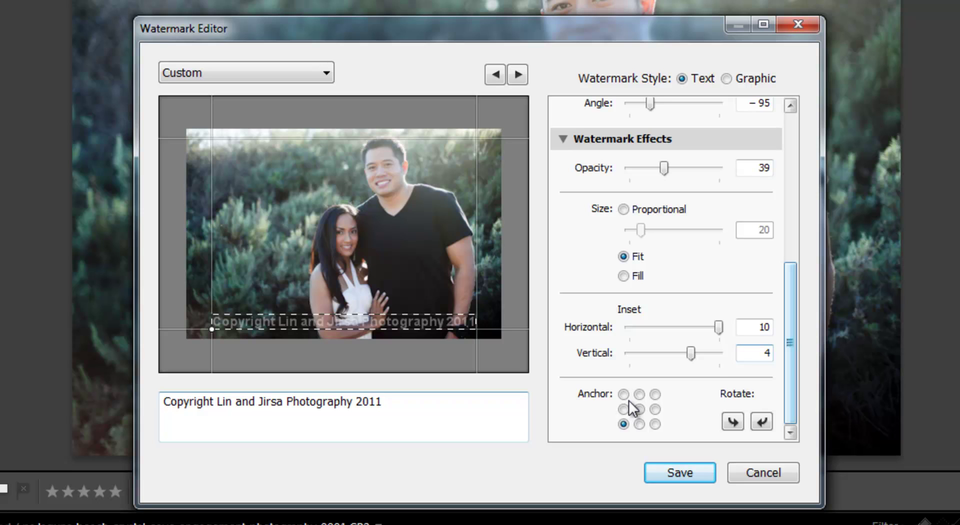
# Try the centre, top-centre and bottom-centre anchors for the watermark, ending on bottom-centre
pyautogui.click(639, 424)
pyautogui.click(639, 410)
pyautogui.click(639, 424)
pyautogui.click(639, 410)
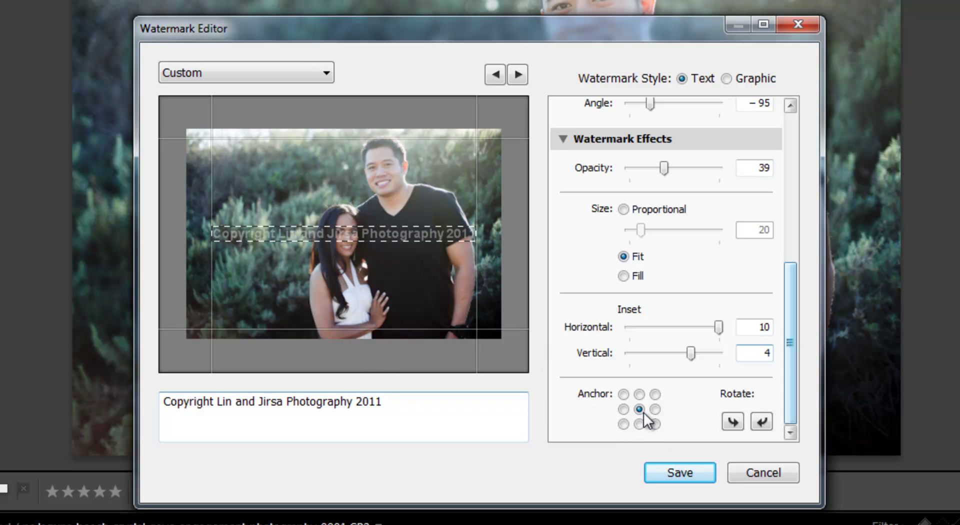
pyautogui.click(641, 395)
pyautogui.click(639, 424)
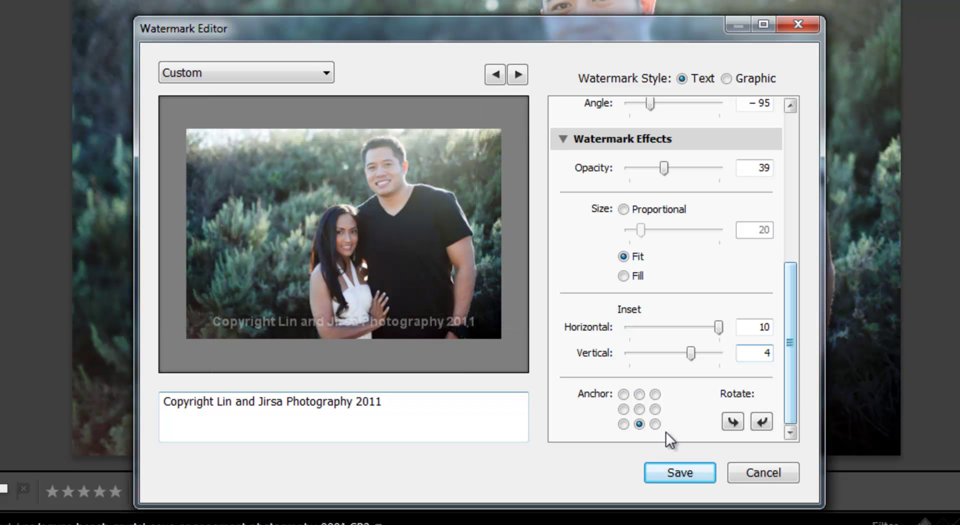
# Anchor the watermark at the photo's bottom-left corner and align its text left
pyautogui.moveTo(786, 374); pyautogui.dragTo(794, 262)
pyautogui.click(624, 428)
pyautogui.click(624, 204)
pyautogui.click(663, 205)
pyautogui.click(625, 204)
# Set the watermark's horizontal inset to 0 and switch its size to Proportional
pyautogui.moveTo(791, 222); pyautogui.dragTo(799, 347)
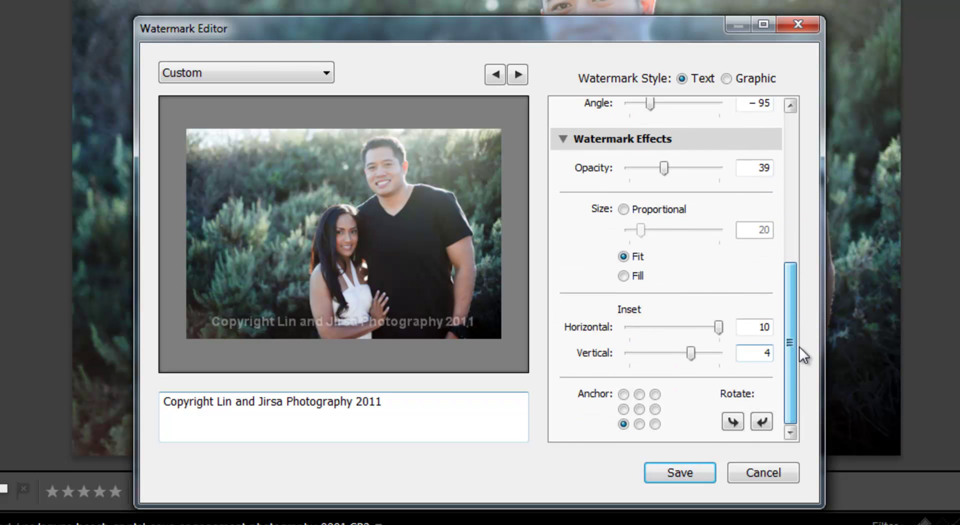
pyautogui.click(650, 328)
pyautogui.moveTo(645, 326); pyautogui.dragTo(677, 331)
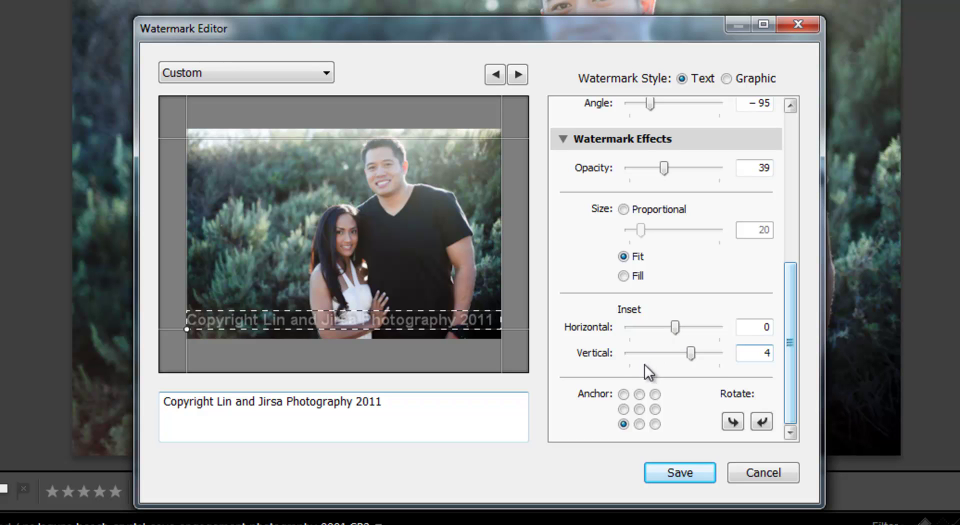
pyautogui.moveTo(790, 283); pyautogui.dragTo(795, 244)
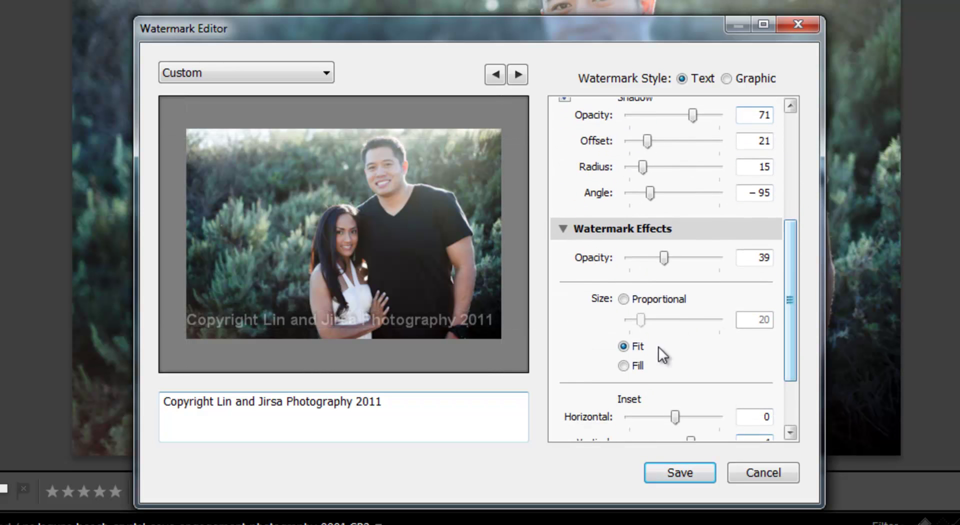
pyautogui.click(624, 299)
# Compare the right-side and centre anchors, then anchor the watermark at the photo's bottom-centre
pyautogui.scroll(-3, 792, 292)
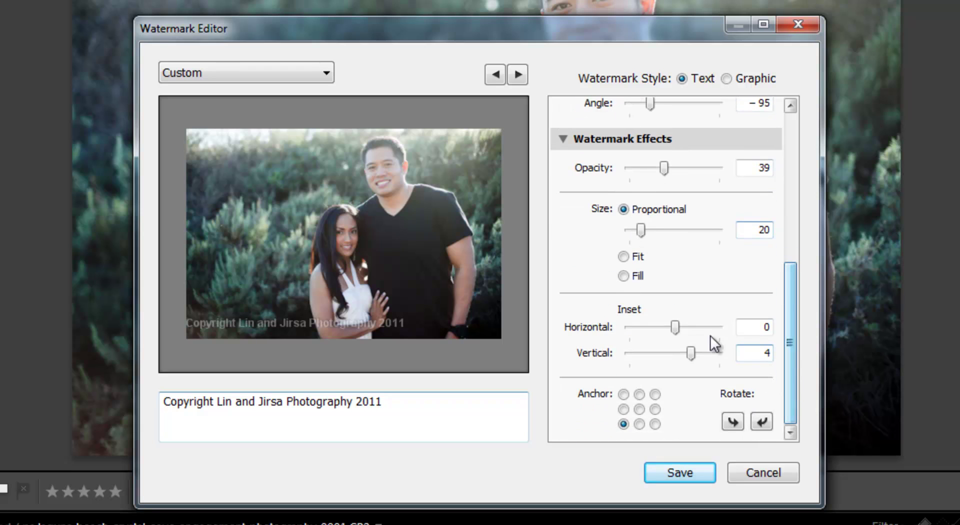
pyautogui.click(655, 425)
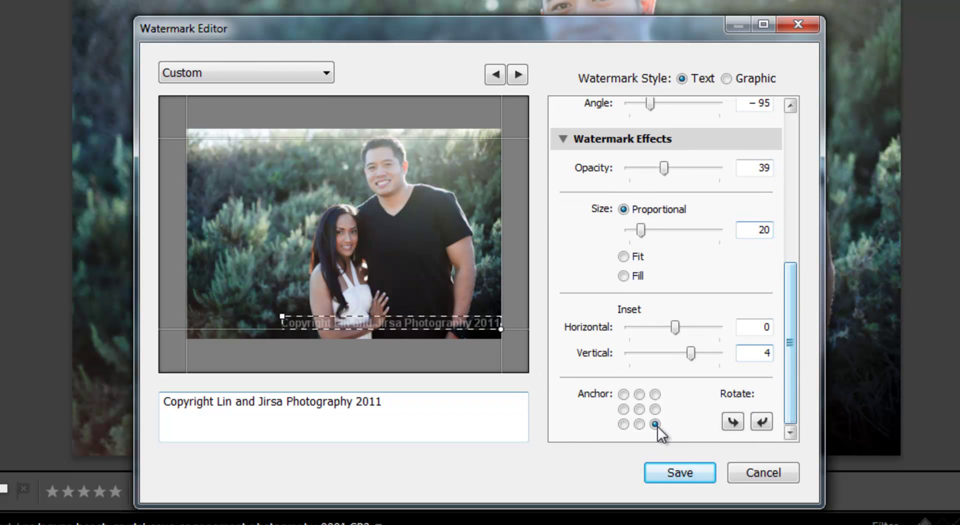
pyautogui.click(655, 409)
pyautogui.click(655, 394)
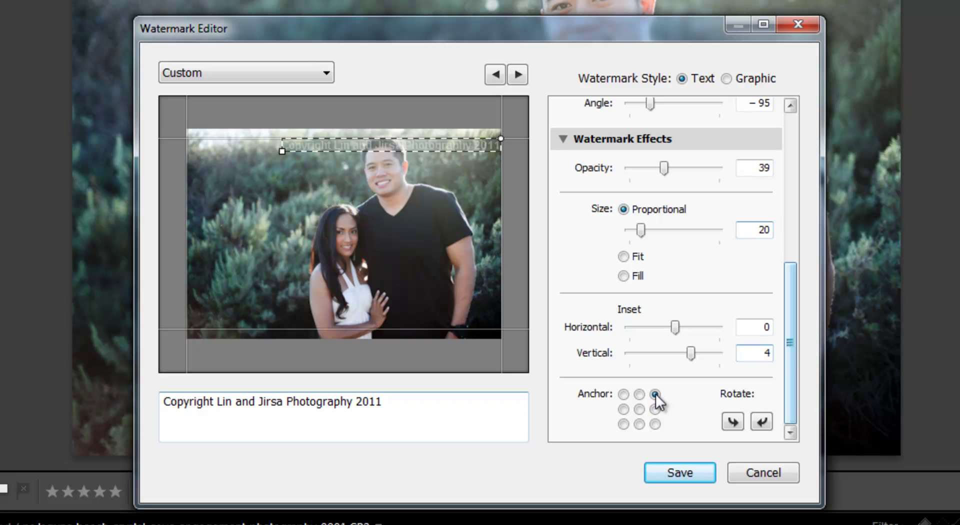
pyautogui.click(639, 395)
pyautogui.click(639, 409)
pyautogui.click(640, 424)
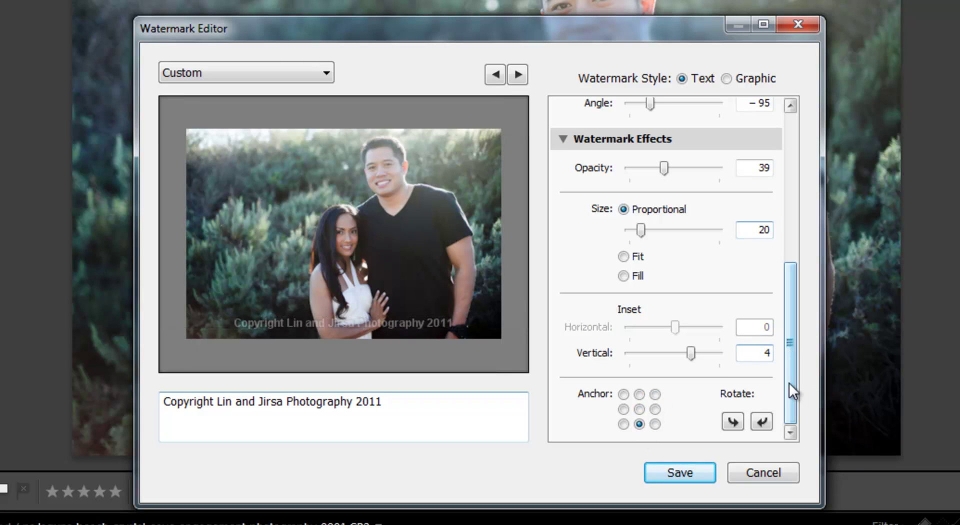
# Save the current watermark settings as a new preset named "LJP Text Watermark"
pyautogui.moveTo(791, 383); pyautogui.dragTo(794, 203)
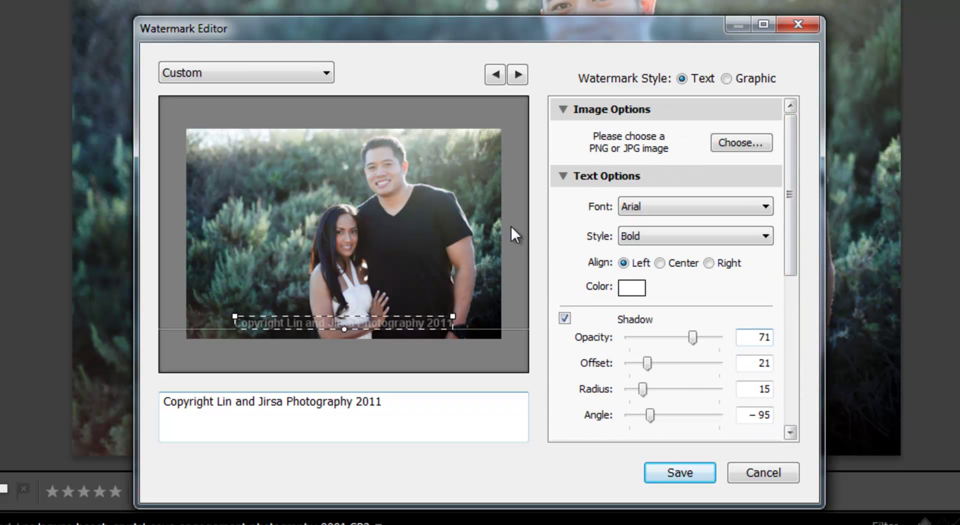
pyautogui.click(326, 75)
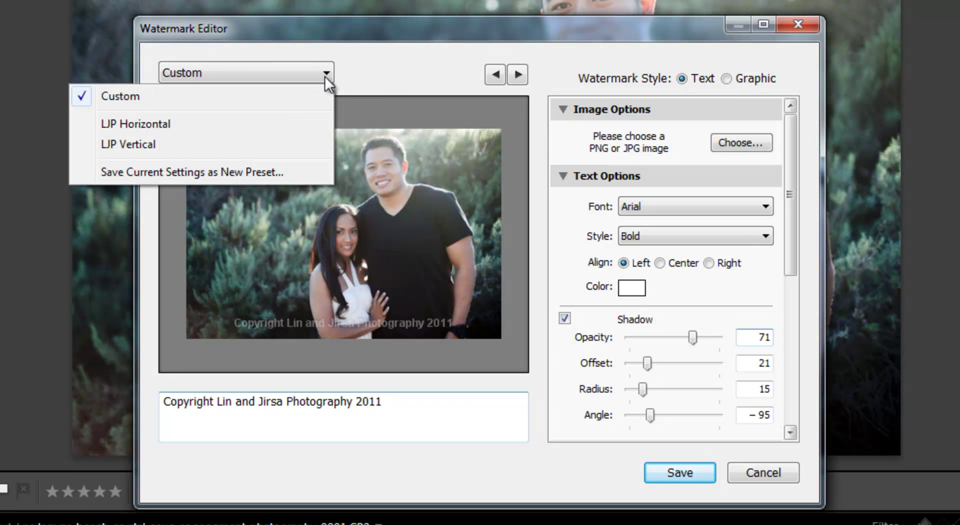
pyautogui.click(208, 173)
pyautogui.write('LJ')
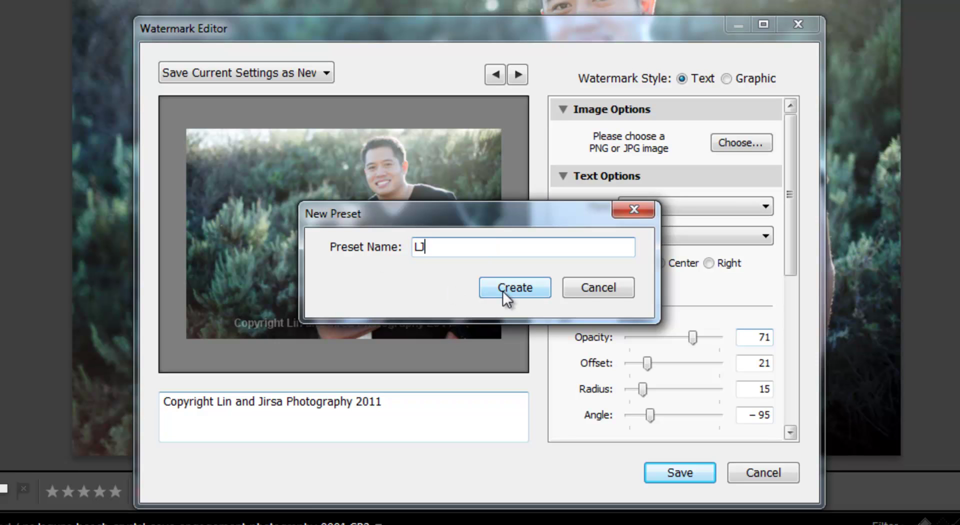
pyautogui.write('P Text Watermark')
pyautogui.click(502, 290)
pyautogui.moveTo(407, 256)
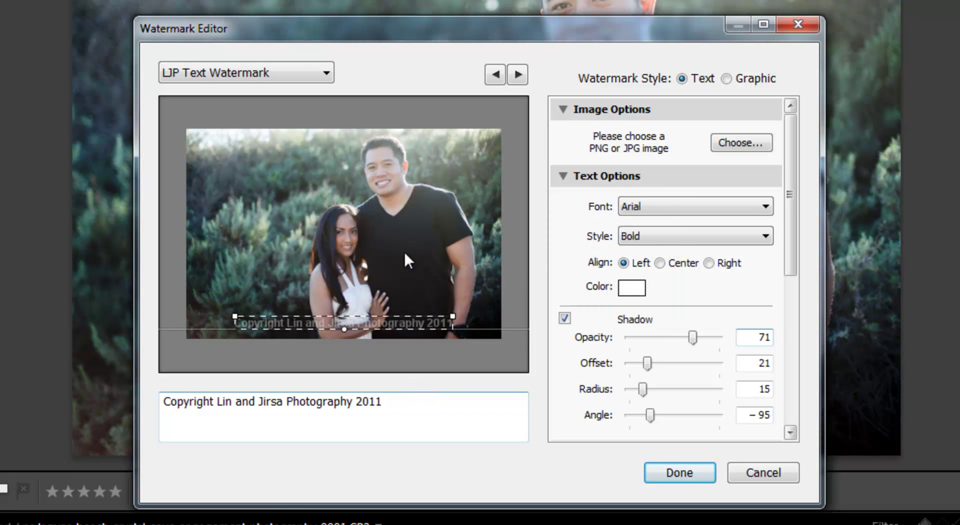